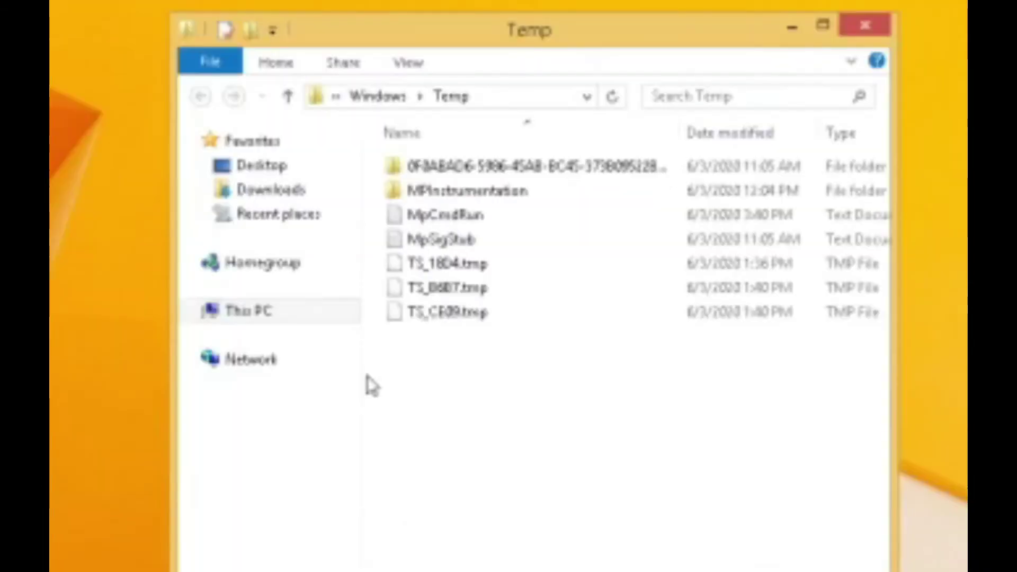
Delete all files and folders in the Windows Temp folder and close its window.
{"action": "key", "text": "ctrl+a"}
{"action": "right_click", "coordinate": [518, 280]}
{"action": "left_click", "coordinate": [593, 513]}
{"action": "left_click", "coordinate": [884, 35]}
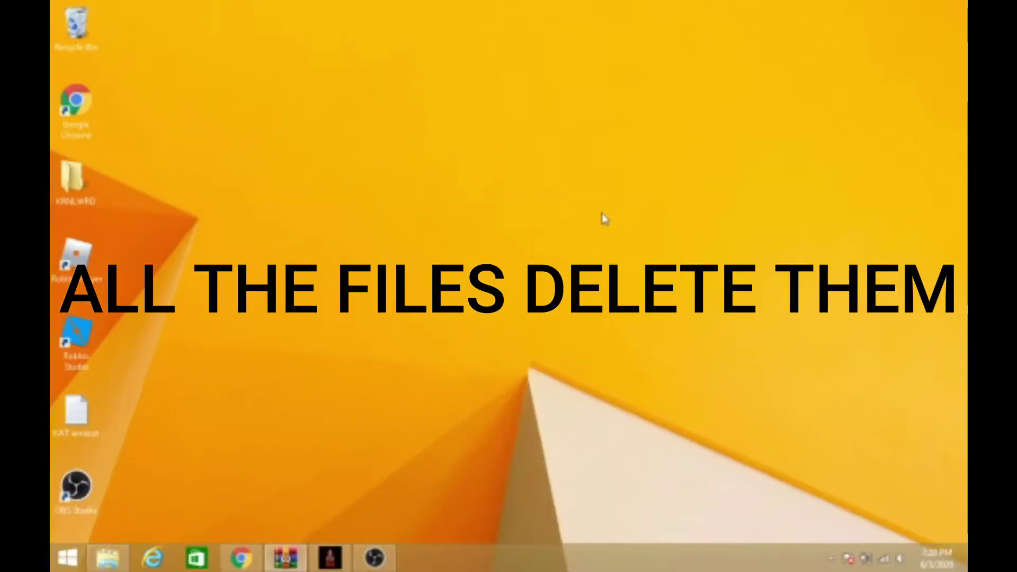
Run %temp% to open the user's Temp folder and delete all of its contents.
{"action": "key", "text": "super+r"}
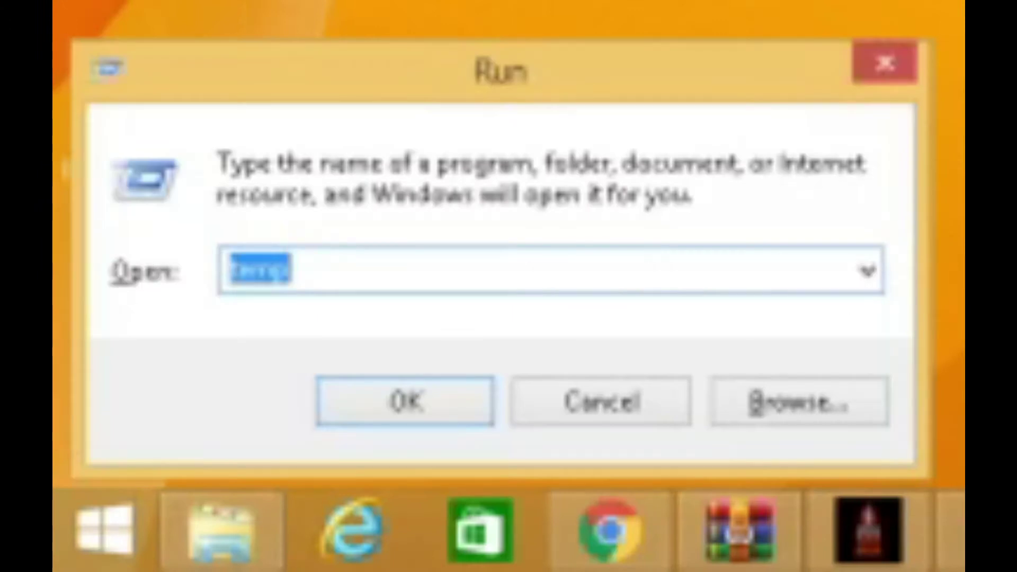
{"action": "type", "text": "%temp"}
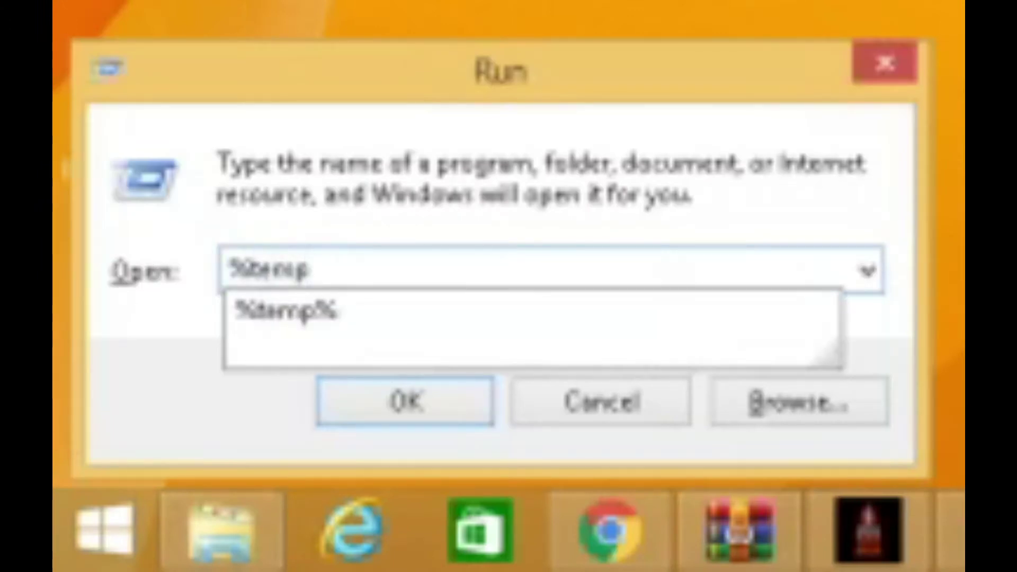
{"action": "type", "text": "%"}
{"action": "key", "text": "Return"}
{"action": "key", "text": "ctrl+a"}
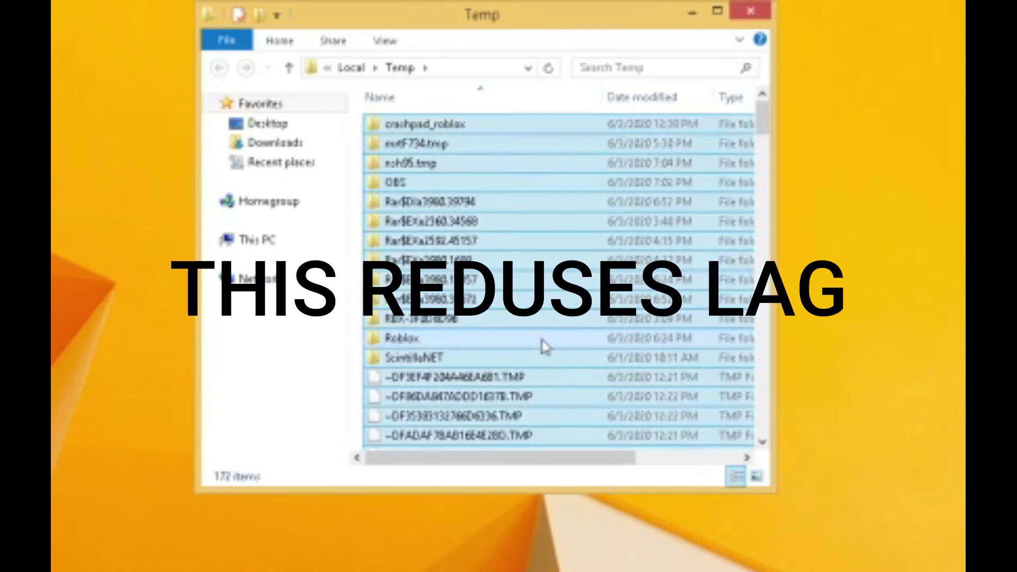
{"action": "right_click", "coordinate": [545, 345]}
{"action": "left_click", "coordinate": [593, 551]}
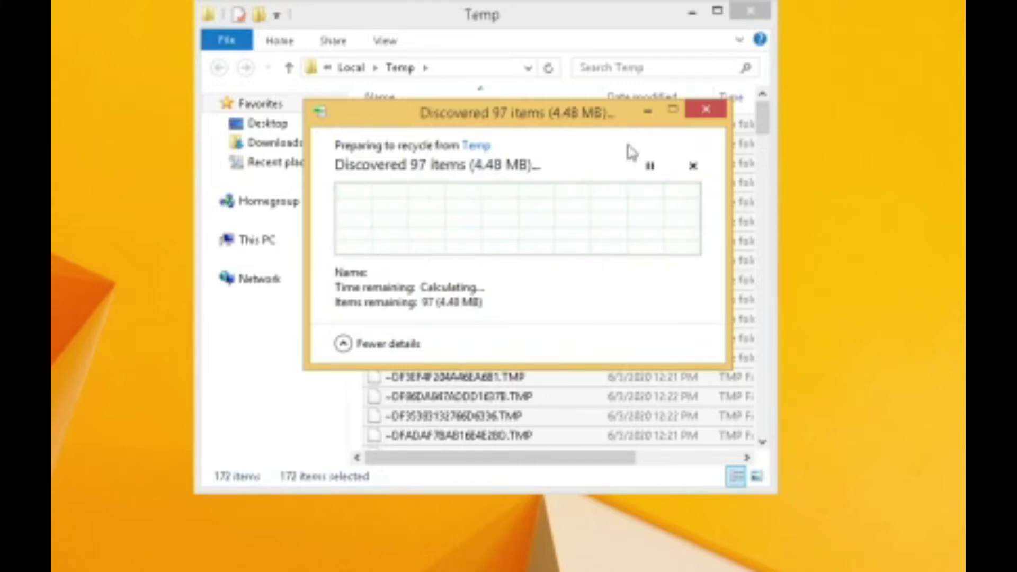
{"action": "left_click", "coordinate": [692, 13]}
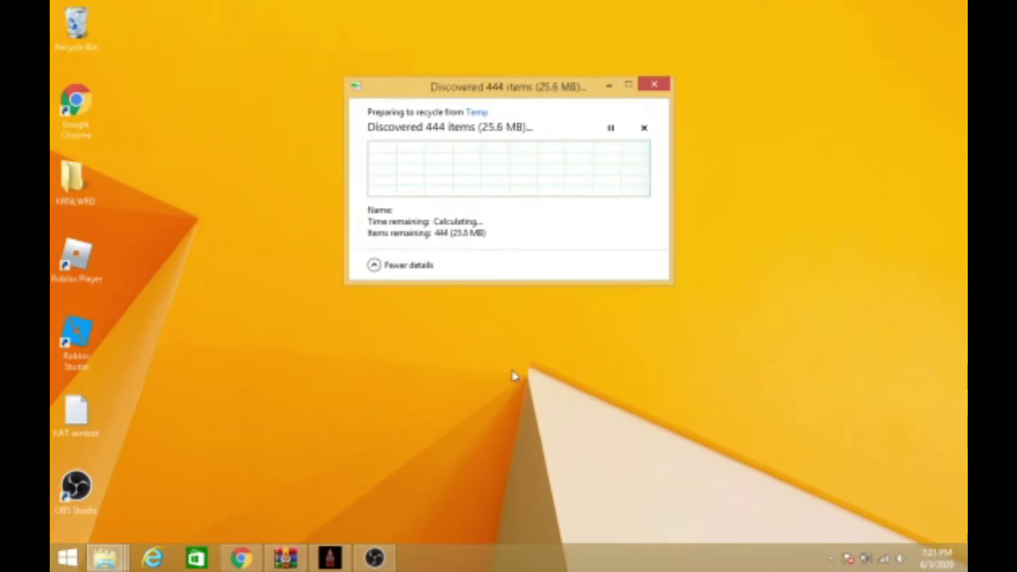
Run prefetch to open the Prefetch folder with permanent access granted, and delete all of its contents.
{"action": "key", "text": "super+r"}
{"action": "type", "text": "prefetch"}
{"action": "key", "text": "Return"}
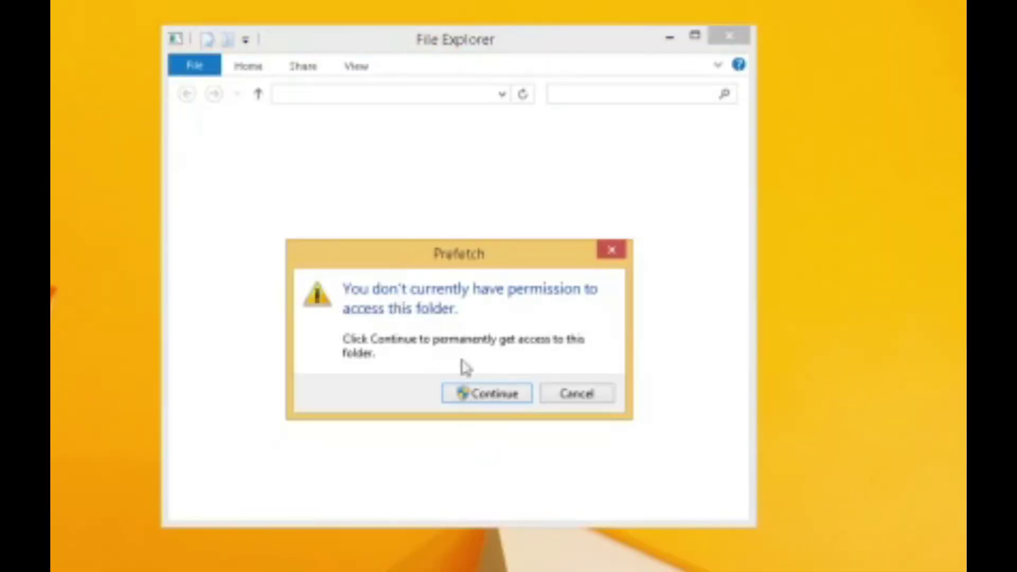
{"action": "left_click", "coordinate": [502, 397]}
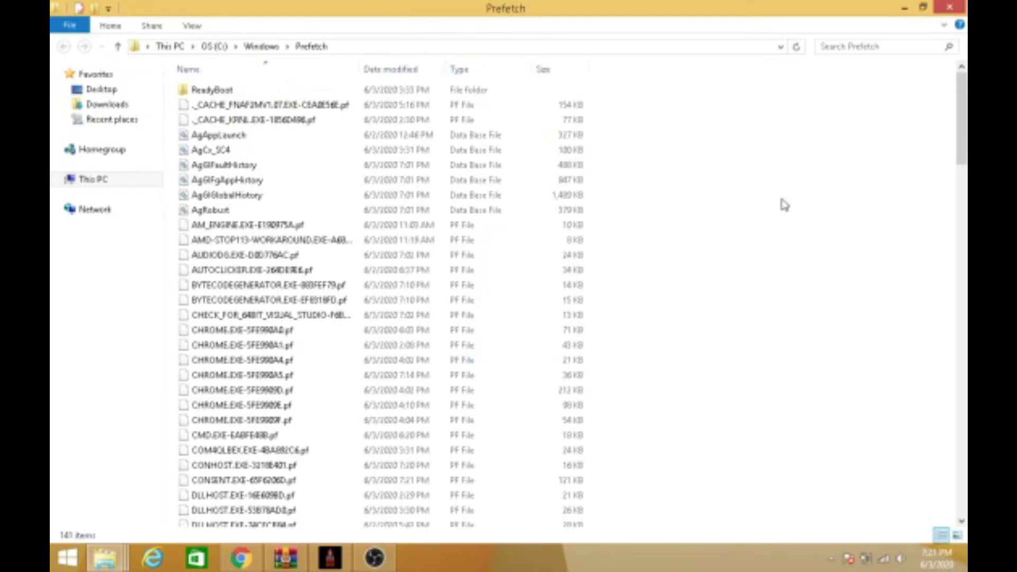
{"action": "key", "text": "ctrl+a"}
{"action": "right_click", "coordinate": [447, 247]}
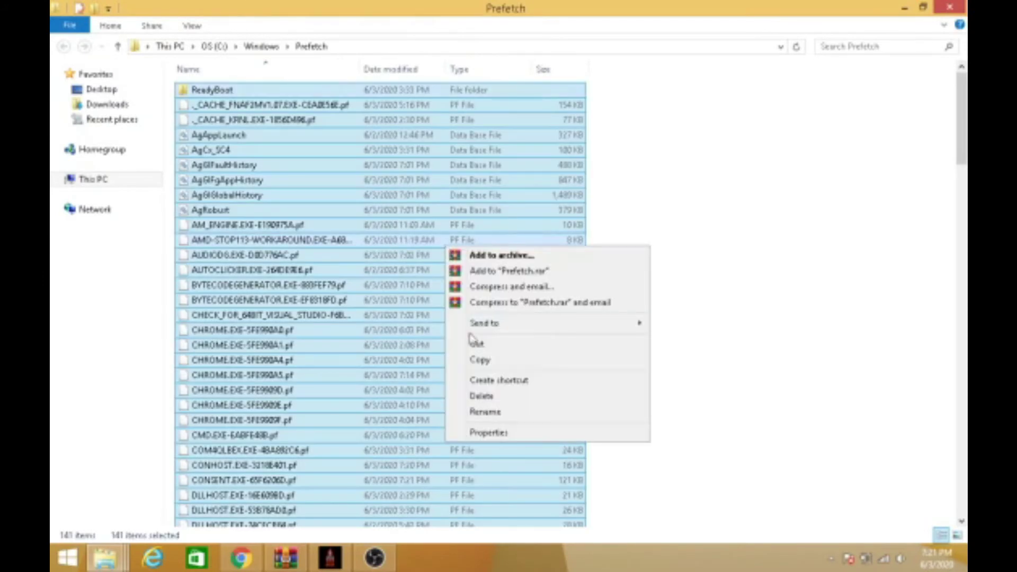
{"action": "left_click", "coordinate": [497, 402]}
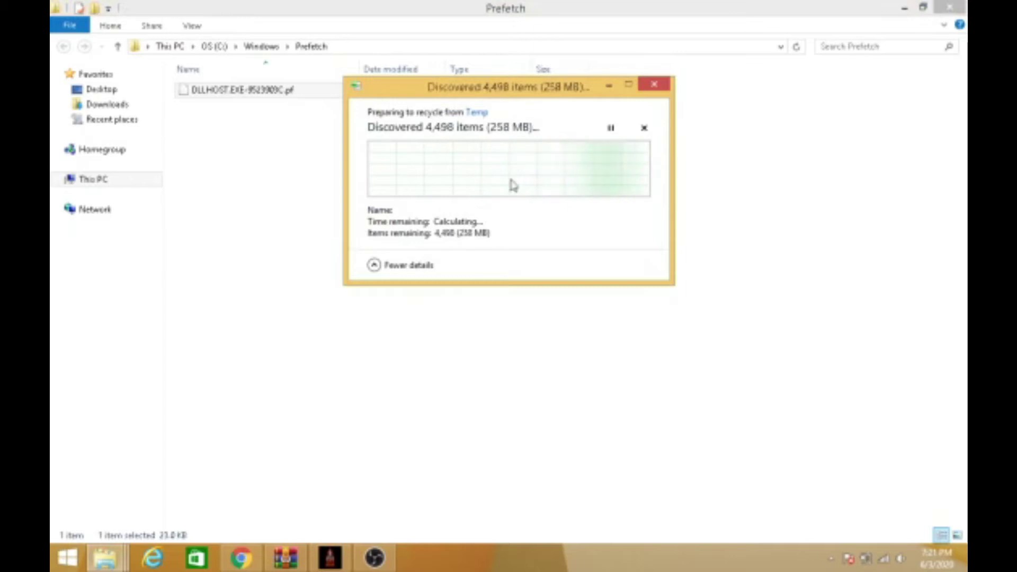
{"action": "left_click_drag", "start_coordinate": [557, 93], "coordinate": [566, 113]}
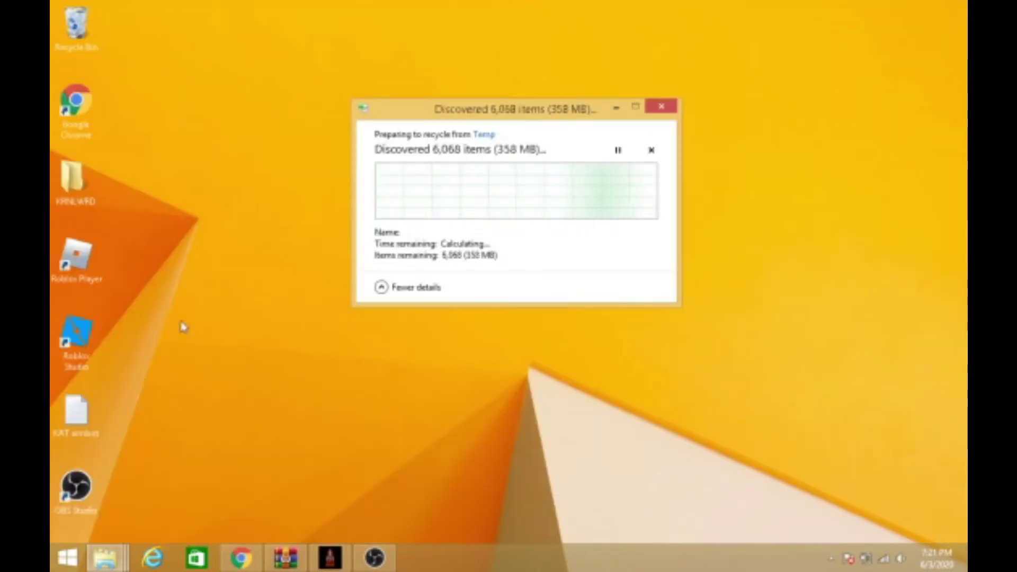
{"action": "left_click", "coordinate": [234, 563]}
{"action": "left_click", "coordinate": [233, 563]}
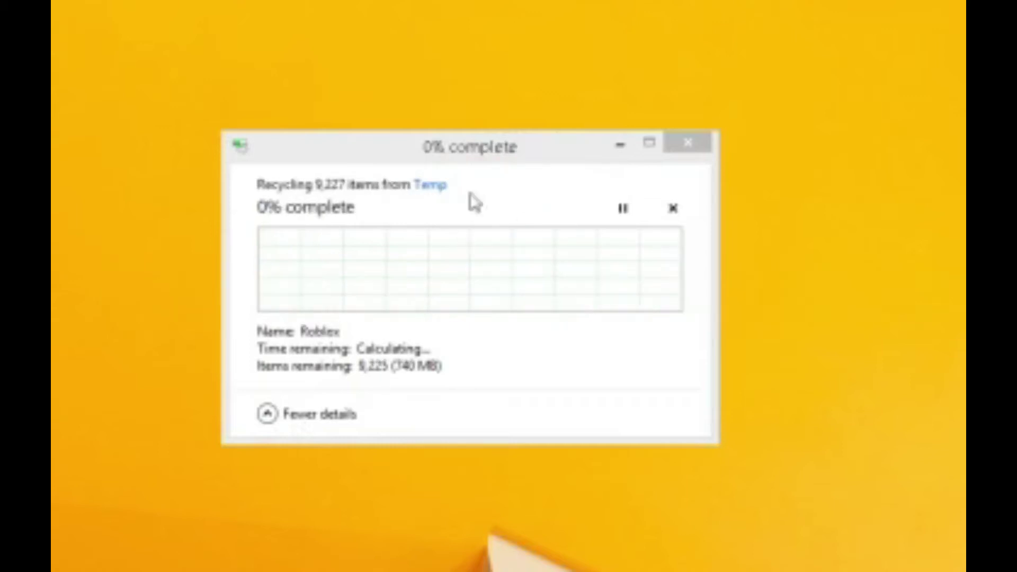
{"action": "left_click_drag", "start_coordinate": [517, 134], "coordinate": [527, 103]}
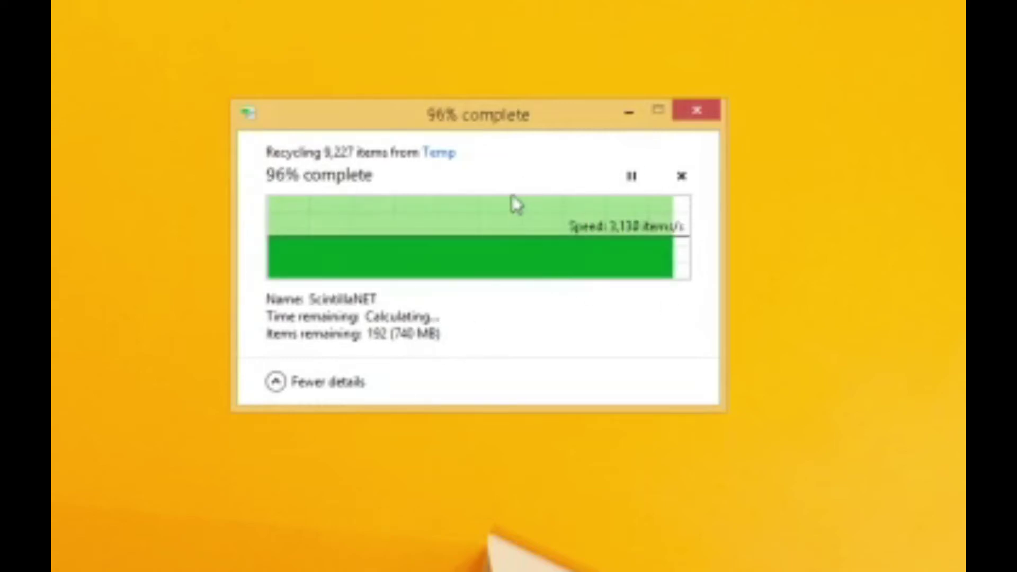
{"action": "left_click_drag", "start_coordinate": [516, 117], "coordinate": [505, 116]}
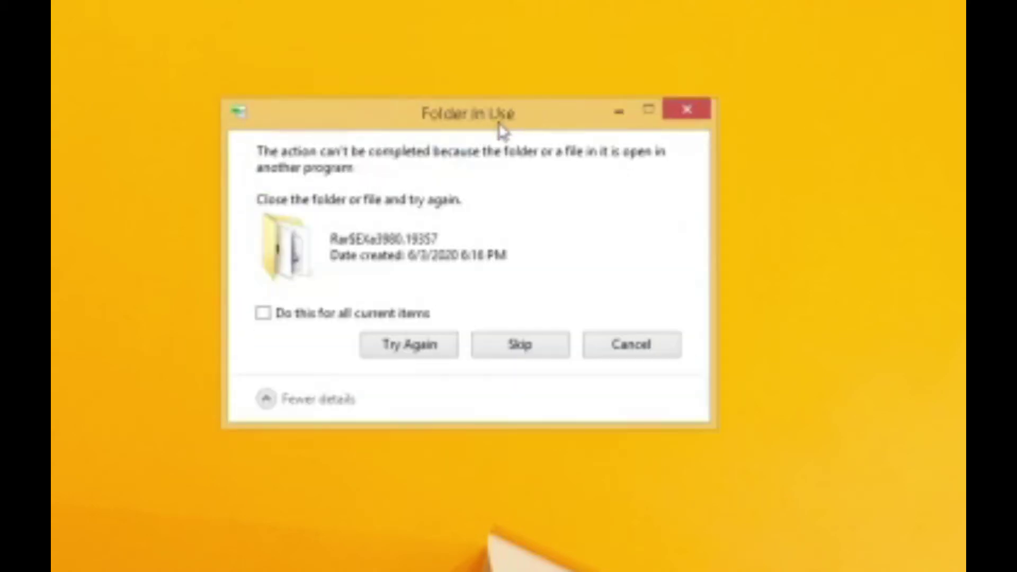
Skip the in-use folder Rar$EXa3980.19357 to let the recycling of the Temp items continue.
{"action": "left_click", "coordinate": [528, 358]}
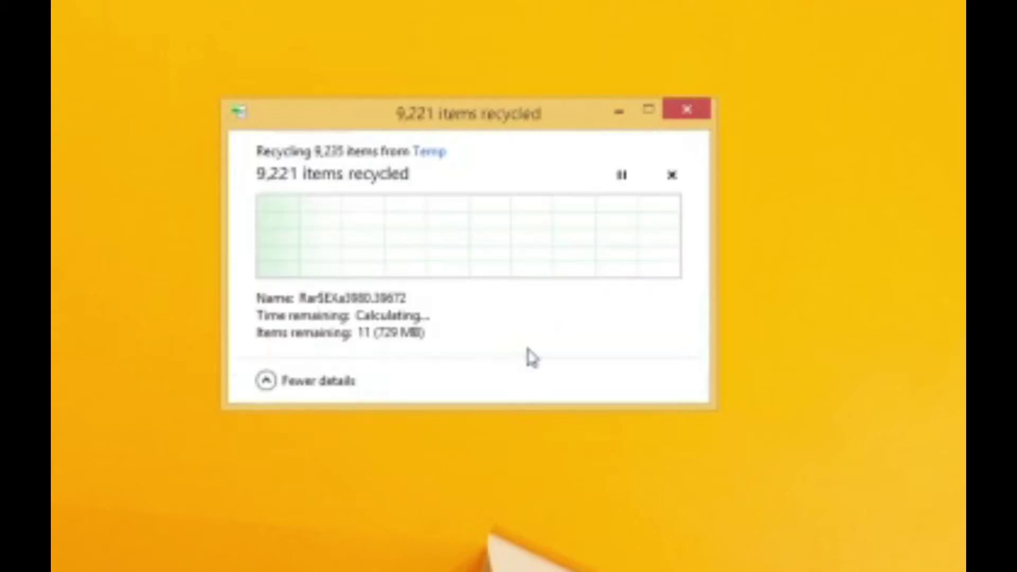
{"action": "left_click", "coordinate": [401, 298]}
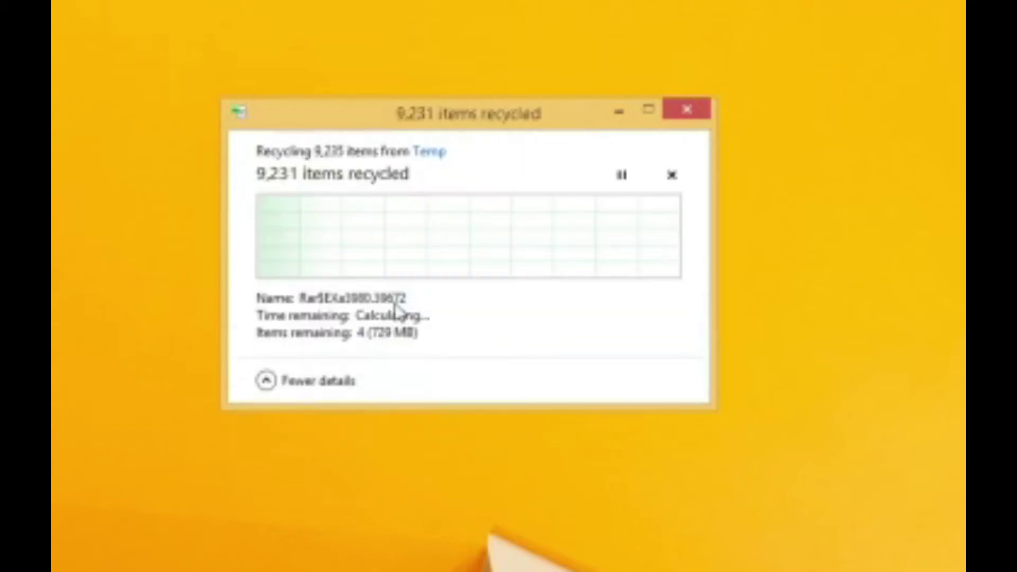
{"action": "left_click", "coordinate": [505, 301]}
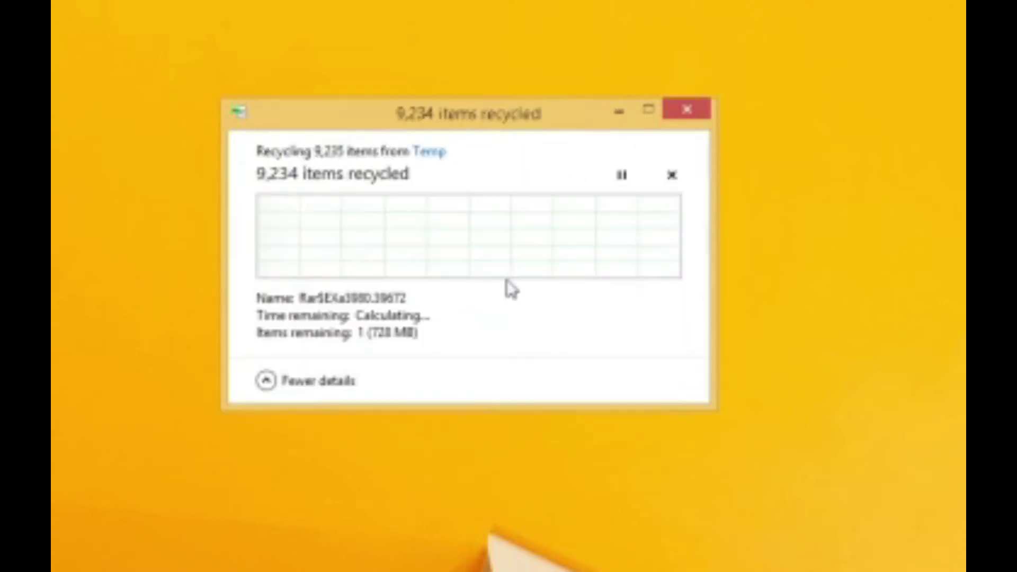
{"action": "left_click", "coordinate": [616, 297]}
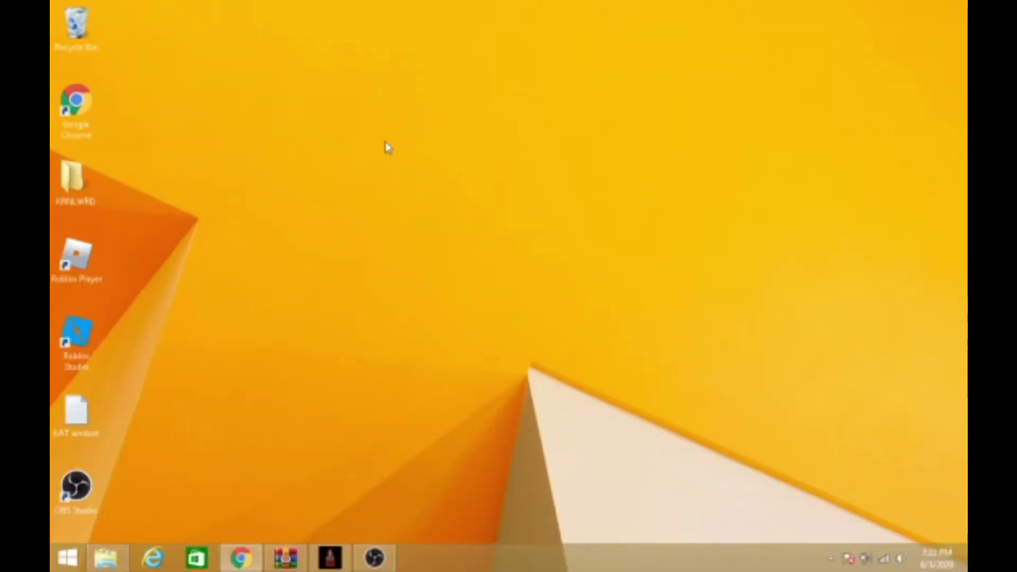
Empty the Recycle Bin permanently and dismiss the WinRAR warning about README.txt.
{"action": "right_click", "coordinate": [74, 24]}
{"action": "left_click", "coordinate": [125, 52]}
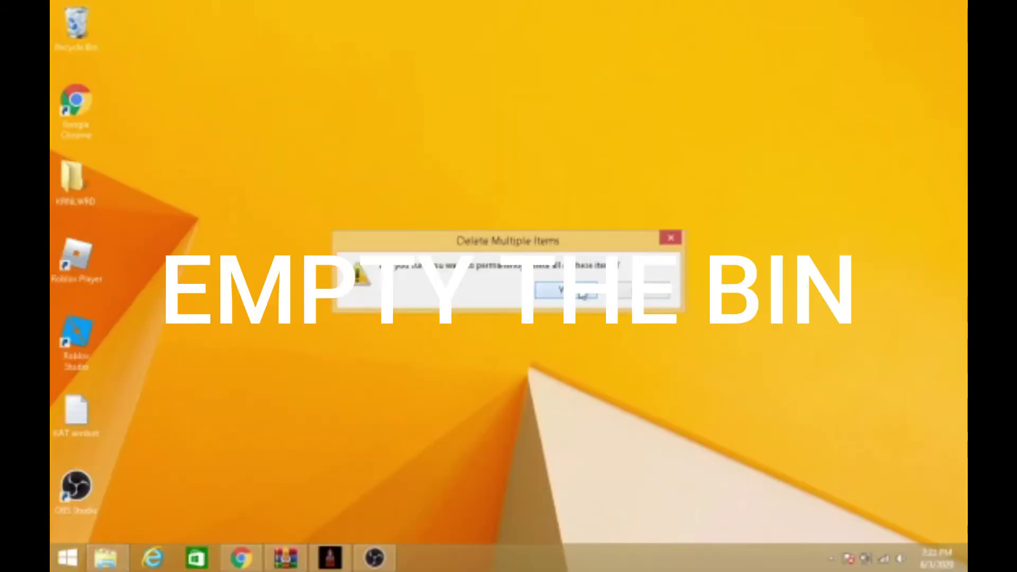
{"action": "left_click", "coordinate": [567, 286]}
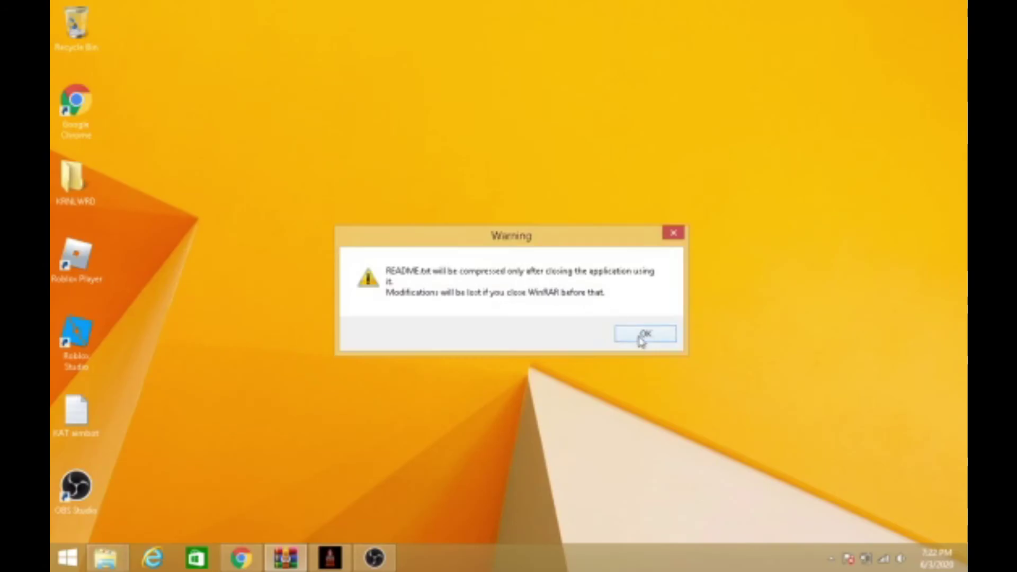
{"action": "left_click", "coordinate": [642, 337]}
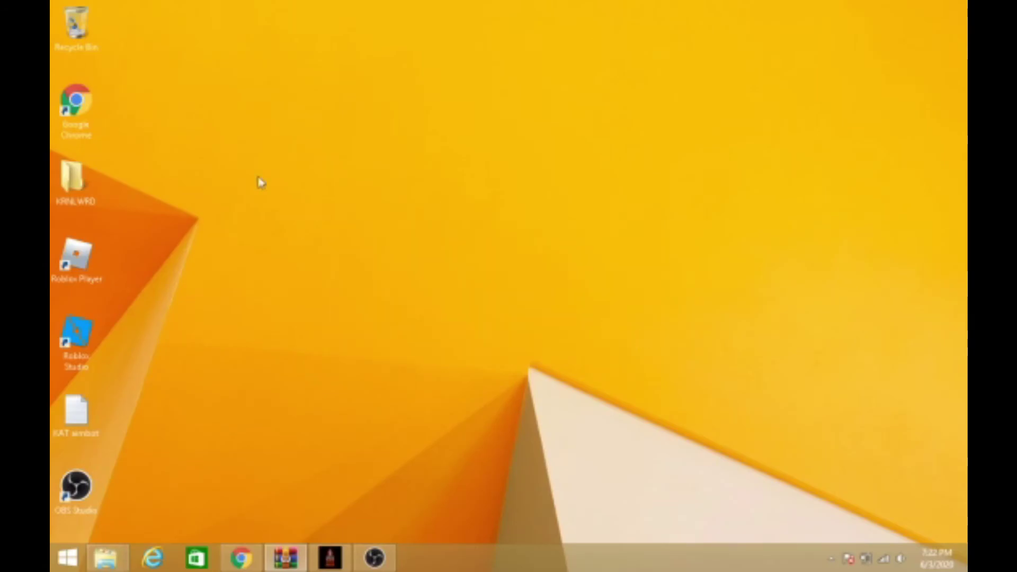
Open the Control Panel with the Run command control panel.
{"action": "key", "text": "super+r"}
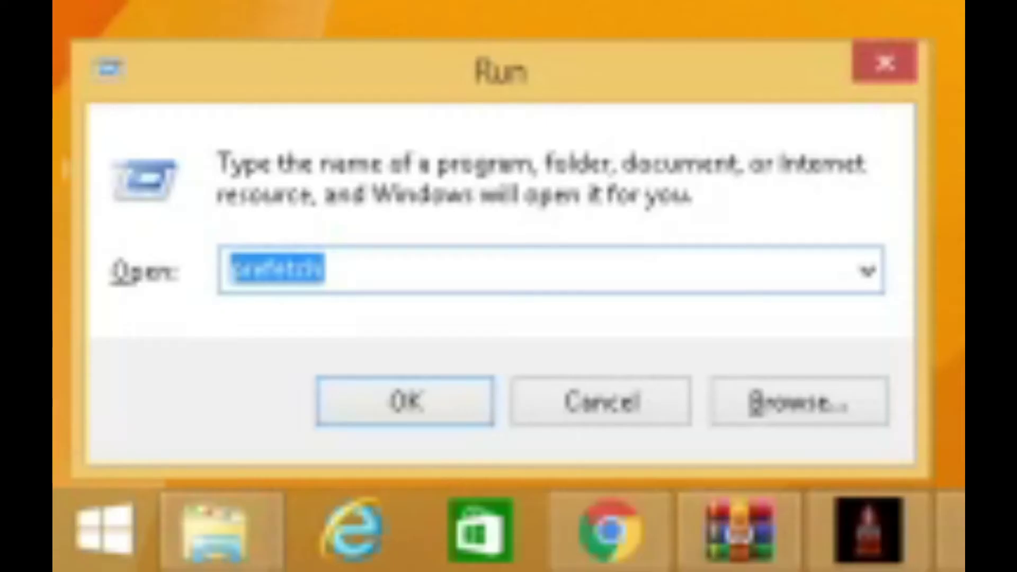
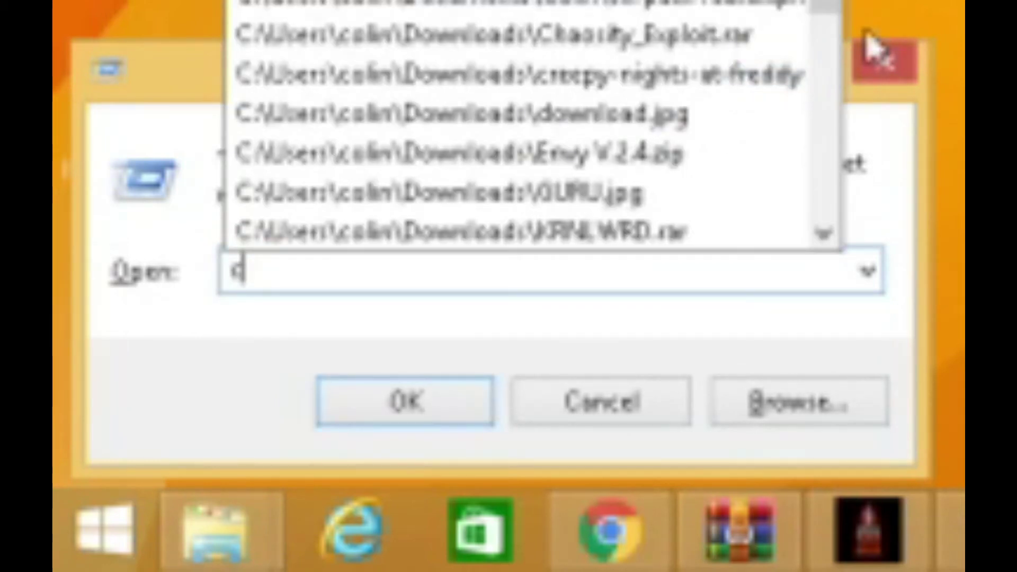
{"action": "type", "text": "ont"}
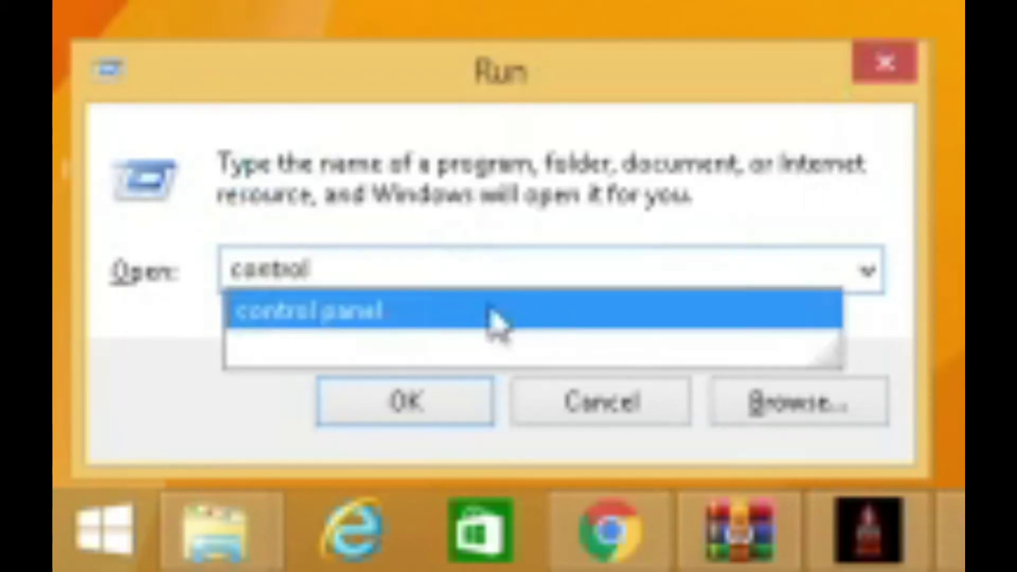
{"action": "type", "text": "rol"}
{"action": "left_click", "coordinate": [455, 310]}
{"action": "left_click", "coordinate": [406, 401]}
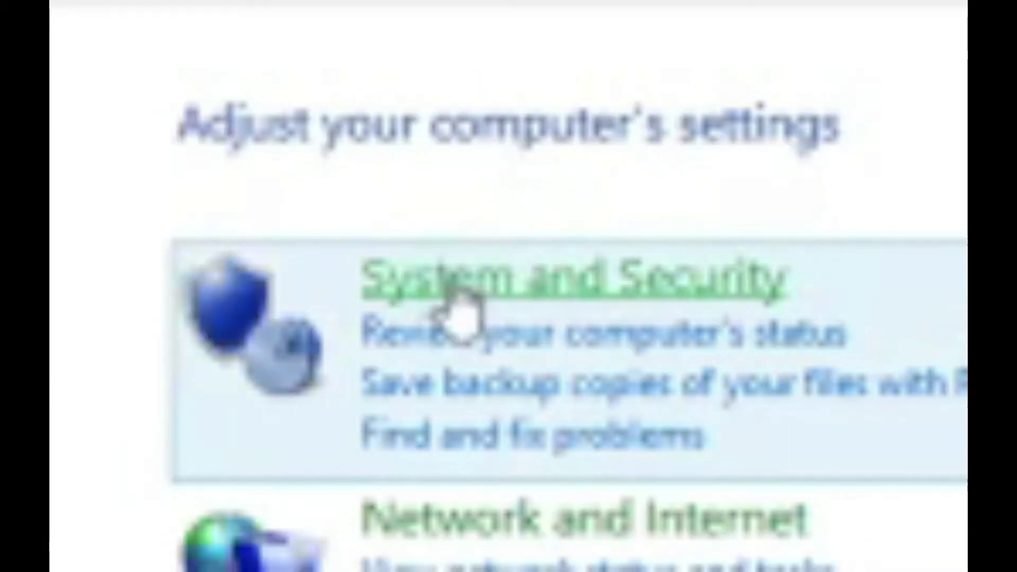
Open the advanced system settings under System and Security and confirm Adjust for best performance for the visual effects.
{"action": "left_click", "coordinate": [454, 286]}
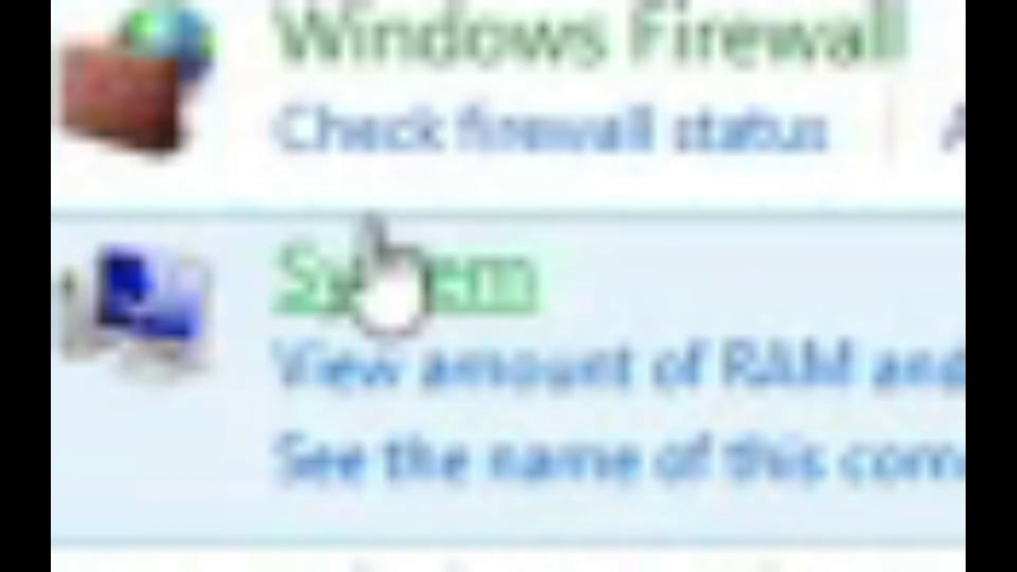
{"action": "left_click", "coordinate": [253, 142]}
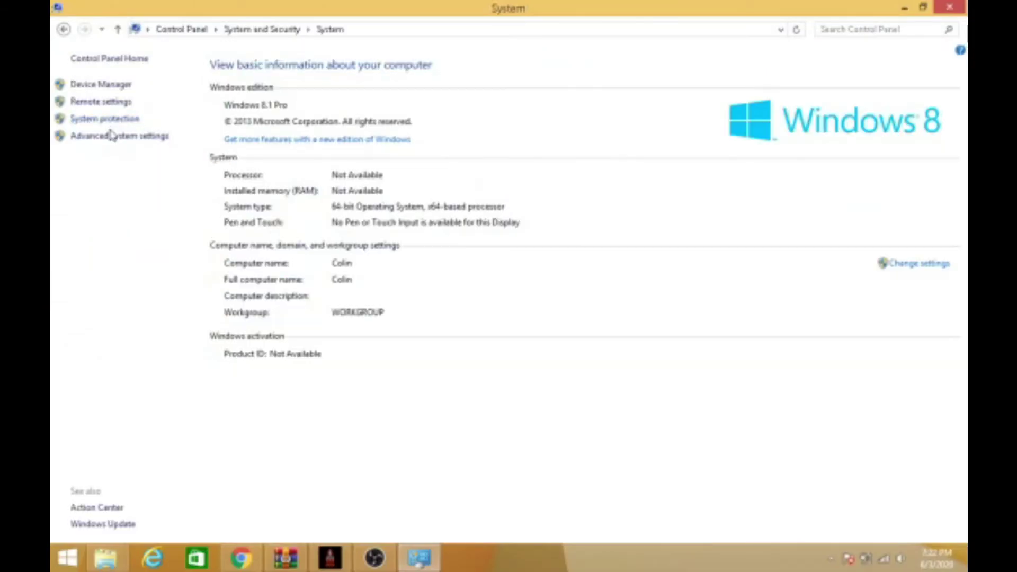
{"action": "left_click", "coordinate": [112, 136]}
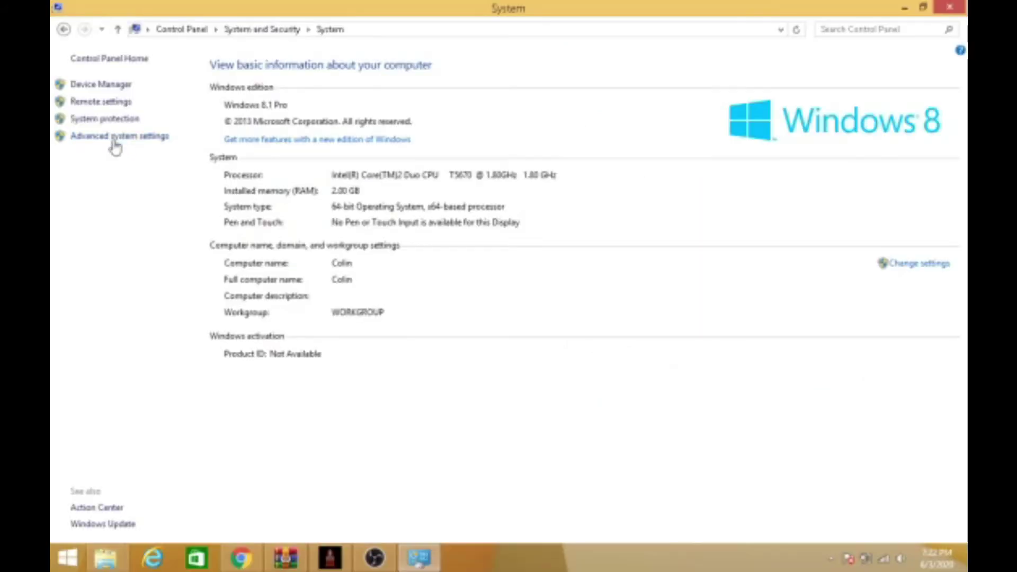
{"action": "left_click_drag", "start_coordinate": [267, 86], "coordinate": [355, 83]}
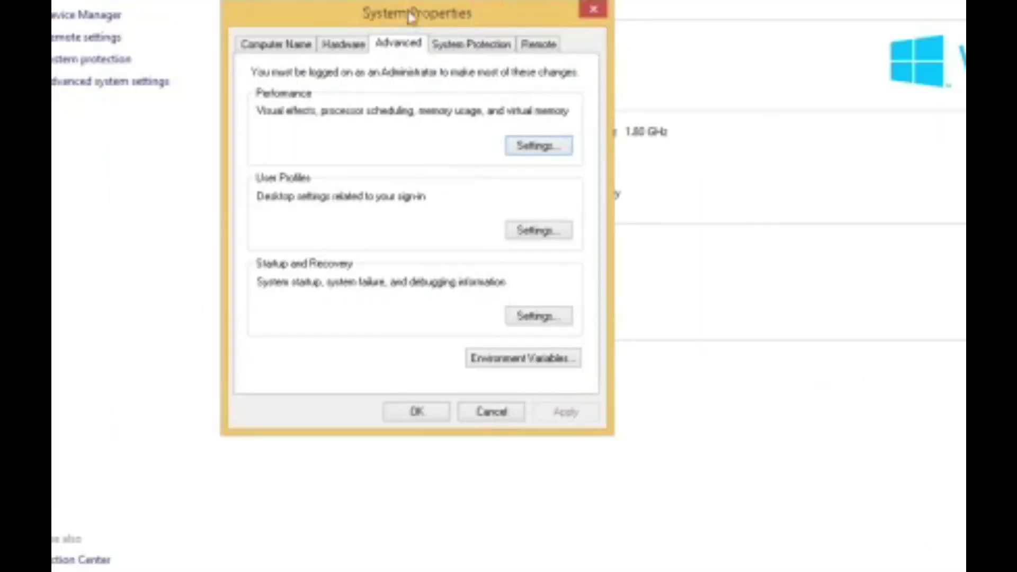
{"action": "left_click", "coordinate": [540, 146]}
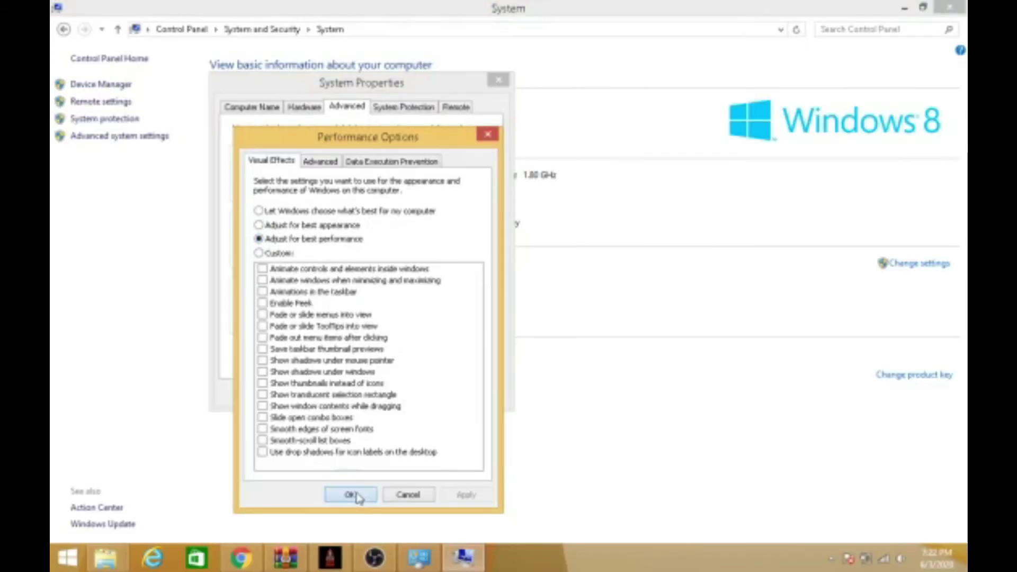
{"action": "left_click", "coordinate": [351, 496]}
Confirm drive C:'s virtual memory with a custom initial and maximum size of 1976 MB, and close the system windows.
{"action": "left_click", "coordinate": [455, 186]}
{"action": "left_click", "coordinate": [323, 159]}
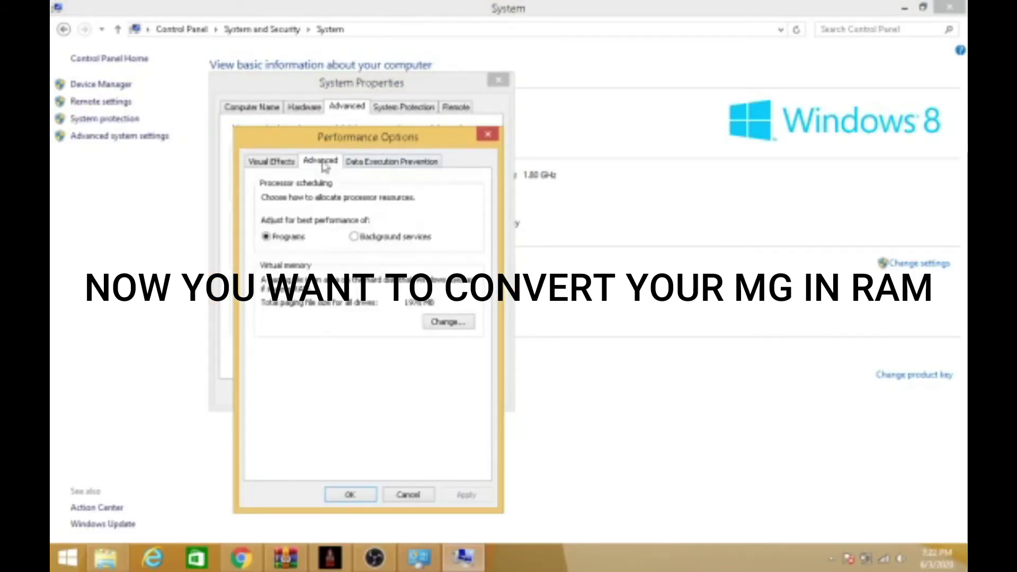
{"action": "left_click", "coordinate": [445, 320]}
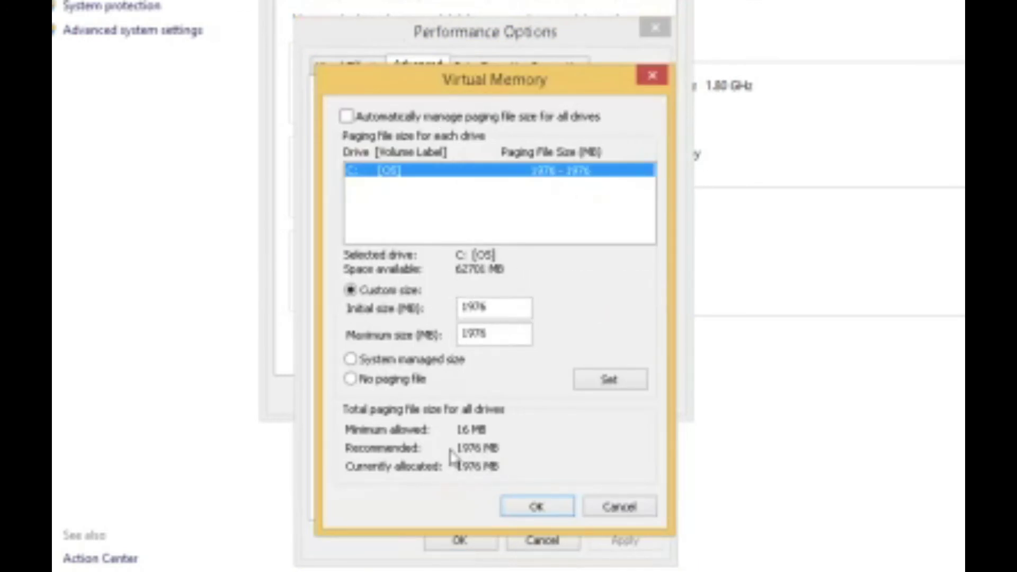
{"action": "left_click", "coordinate": [538, 510]}
{"action": "left_click", "coordinate": [482, 542]}
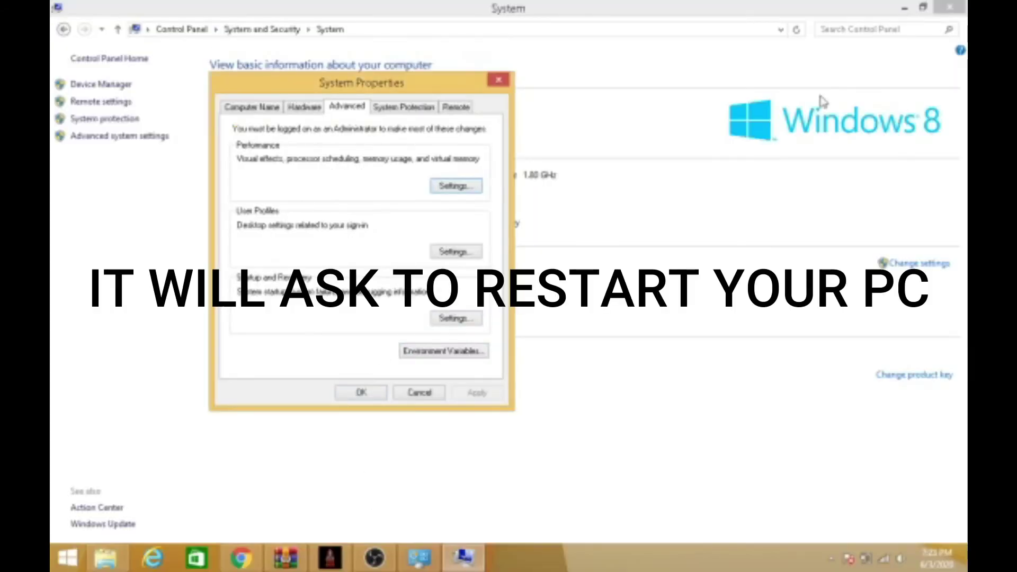
{"action": "left_click", "coordinate": [939, 14]}
{"action": "left_click", "coordinate": [361, 393]}
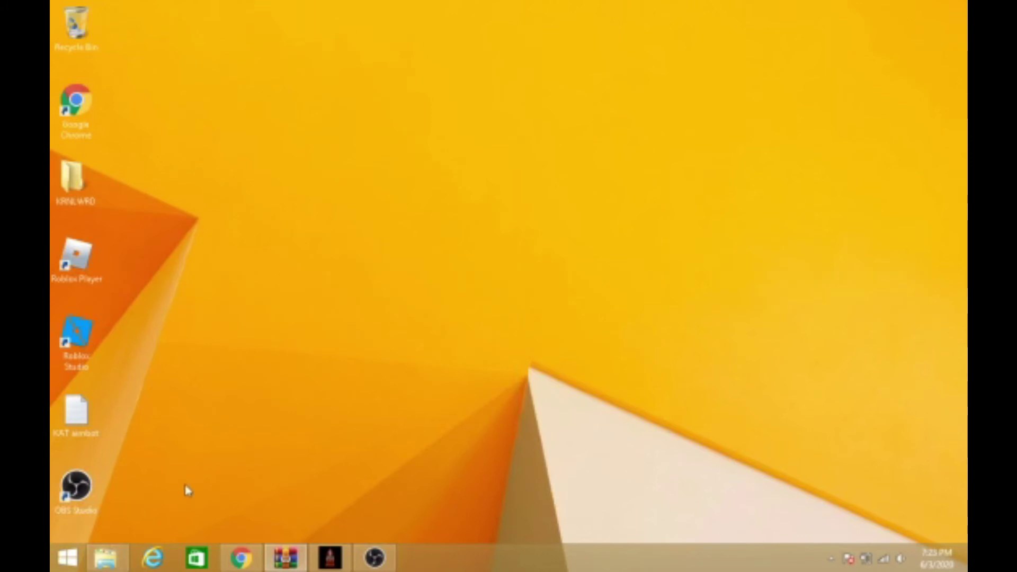
Open the user's Temp folder in AppData Local with the Run command %temp%.
{"action": "key", "text": "super+r"}
{"action": "type", "text": "temp"}
{"action": "key", "text": "BackSpace"}
{"action": "key", "text": "BackSpace"}
{"action": "key", "text": "BackSpace"}
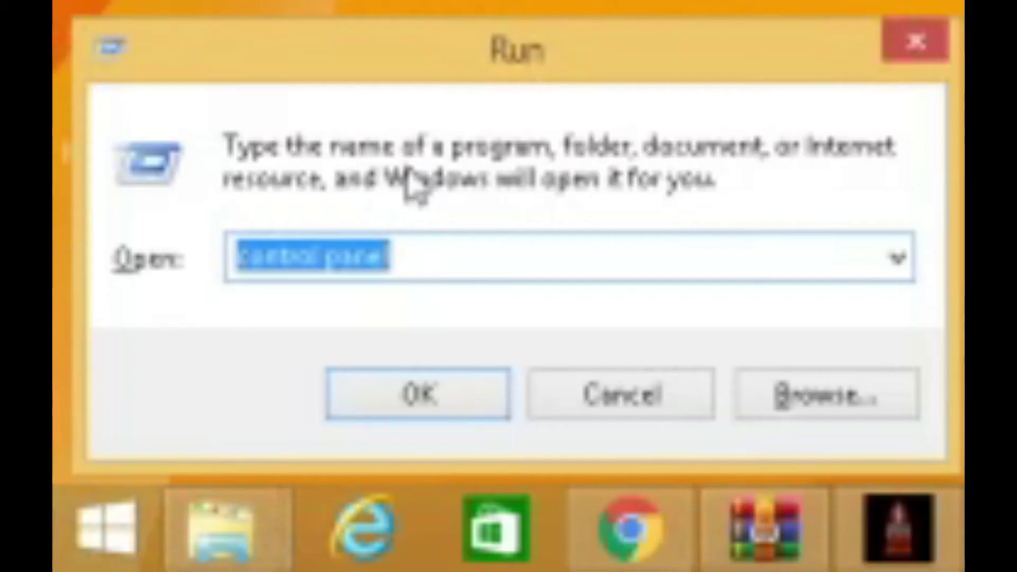
{"action": "key", "text": "BackSpace"}
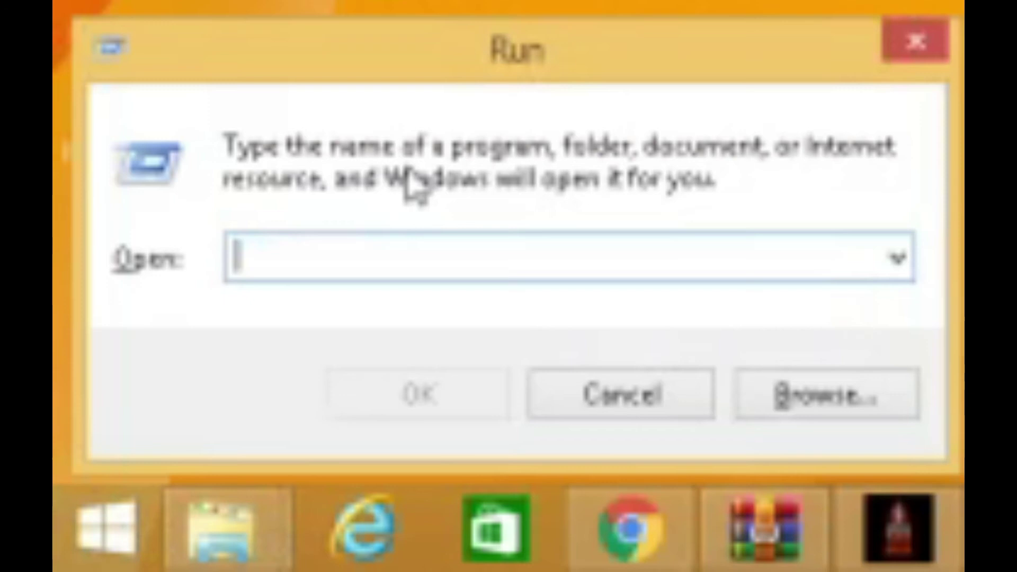
{"action": "type", "text": "%te"}
{"action": "left_click", "coordinate": [375, 325]}
{"action": "left_click", "coordinate": [170, 514]}
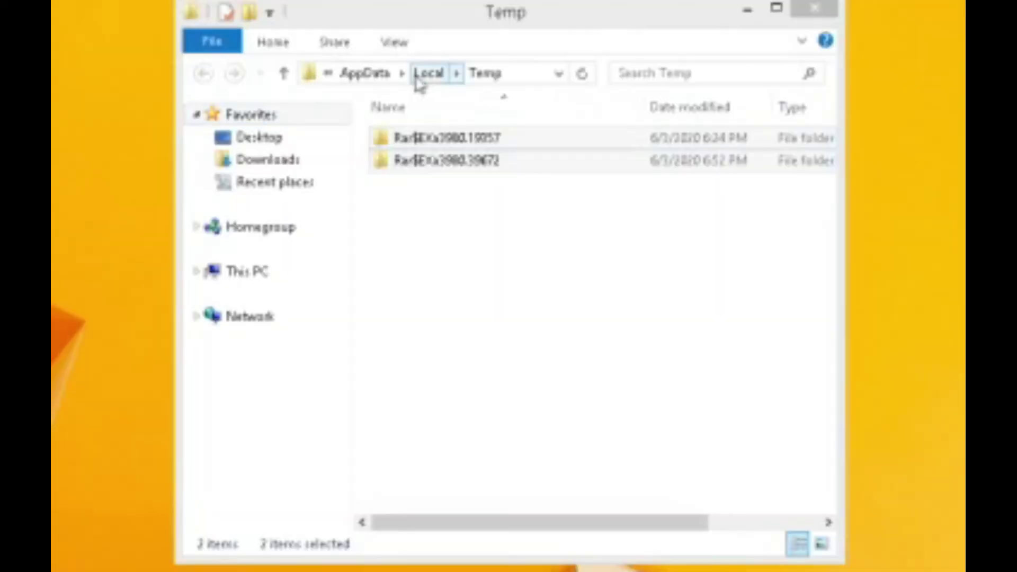
Go up to the Local folder and open Roblox, Versions and the folder version-6dfb2218e6d84cb9.
{"action": "left_click", "coordinate": [425, 52]}
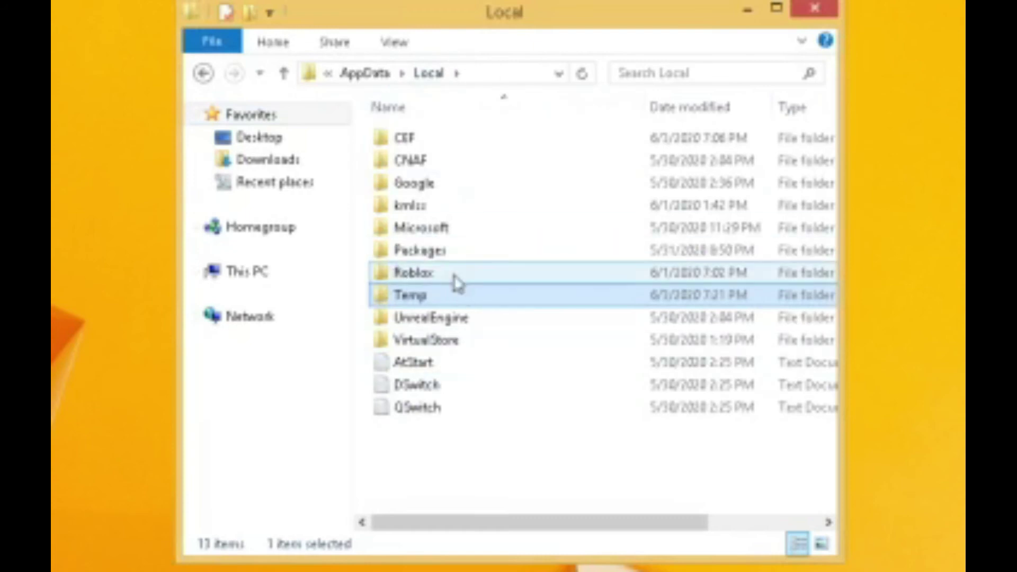
{"action": "double_click", "coordinate": [420, 273]}
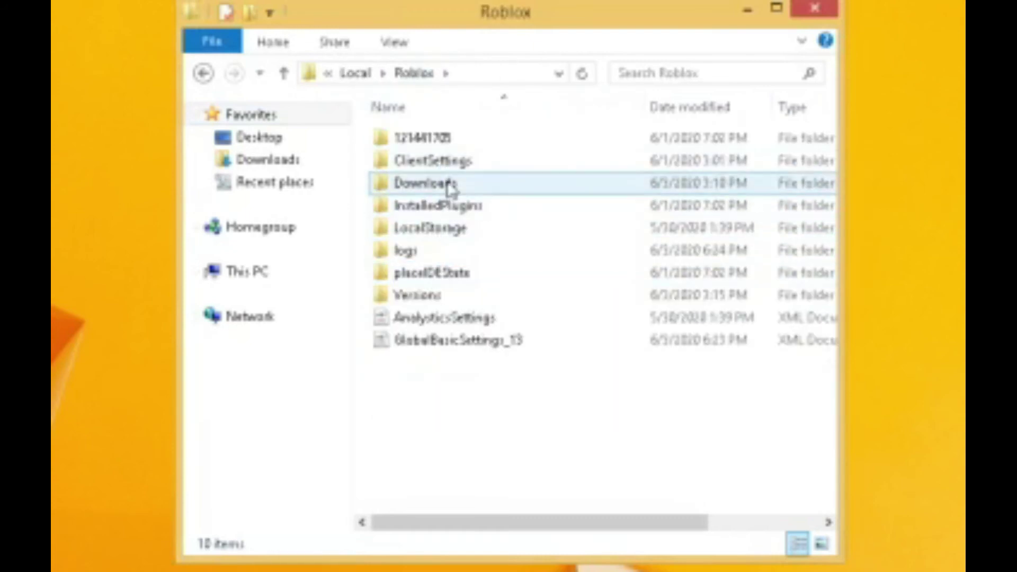
{"action": "double_click", "coordinate": [449, 297]}
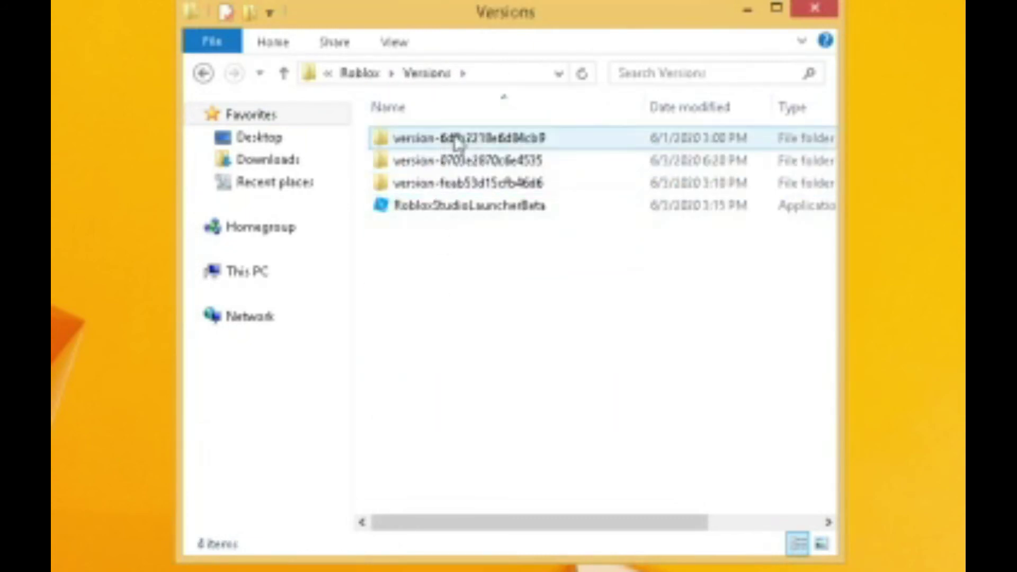
{"action": "double_click", "coordinate": [477, 141]}
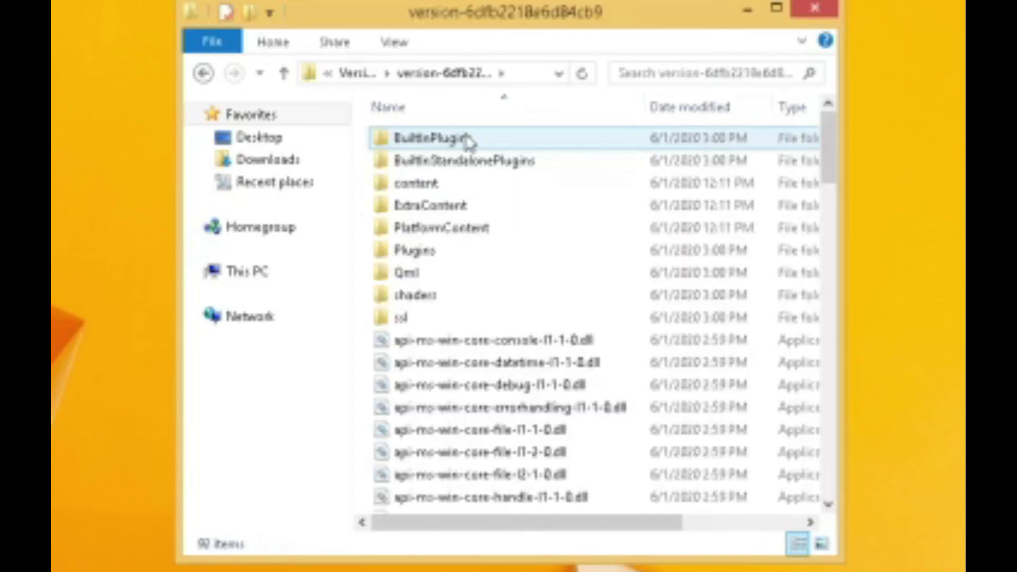
{"action": "left_click", "coordinate": [462, 212]}
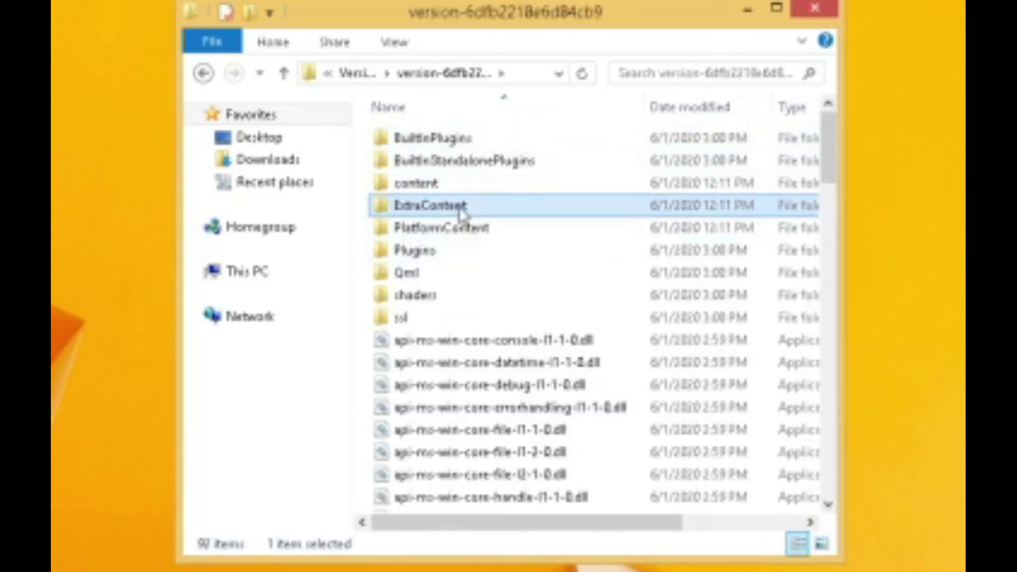
{"action": "double_click", "coordinate": [462, 212]}
{"action": "double_click", "coordinate": [432, 232]}
{"action": "key", "text": "BackSpace"}
Open the textures folder inside PlatformContent and pc, and maximize the folder window.
{"action": "left_click", "coordinate": [415, 229]}
{"action": "double_click", "coordinate": [416, 229]}
{"action": "left_click", "coordinate": [442, 140]}
{"action": "double_click", "coordinate": [442, 140]}
{"action": "double_click", "coordinate": [413, 183]}
{"action": "left_click", "coordinate": [777, 7]}
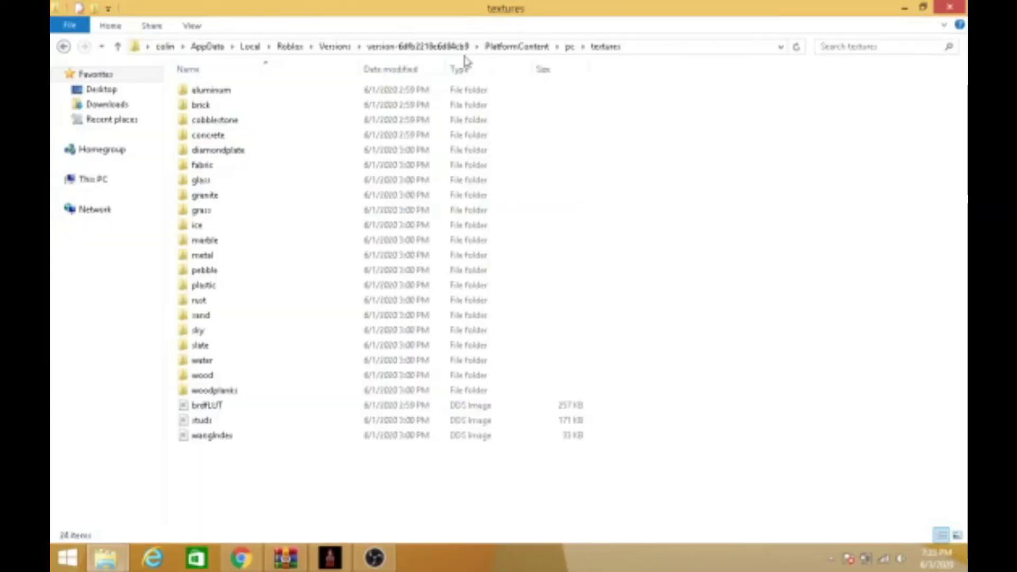
Delete the texture folders aluminum through sand and slate through woodplanks, keeping the sky folder and the three DDS images.
{"action": "left_click_drag", "start_coordinate": [682, 85], "coordinate": [365, 314]}
{"action": "right_click", "coordinate": [365, 308]}
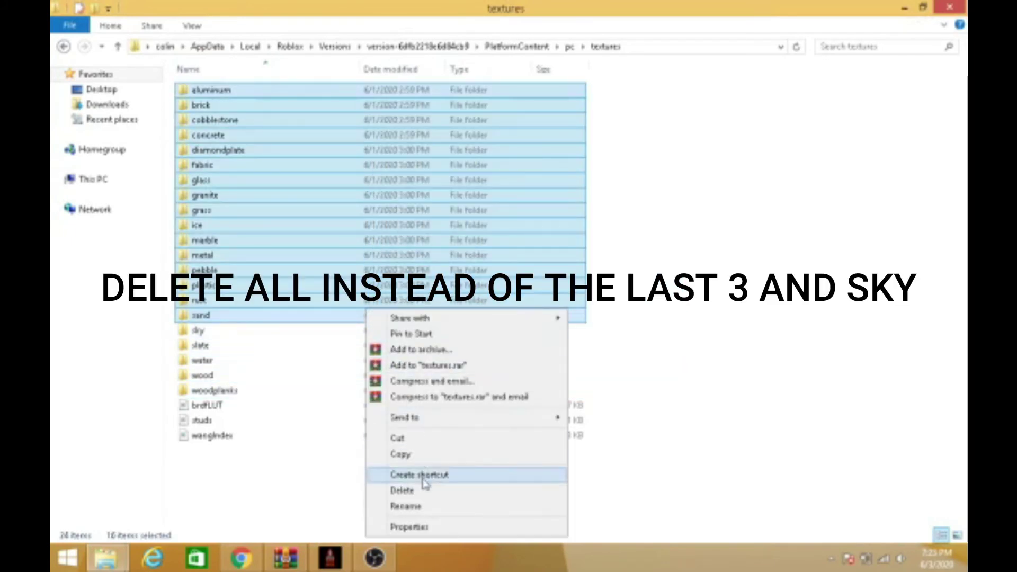
{"action": "left_click", "coordinate": [408, 489]}
{"action": "left_click_drag", "start_coordinate": [621, 150], "coordinate": [490, 106]}
{"action": "right_click", "coordinate": [488, 117]}
{"action": "left_click", "coordinate": [517, 337]}
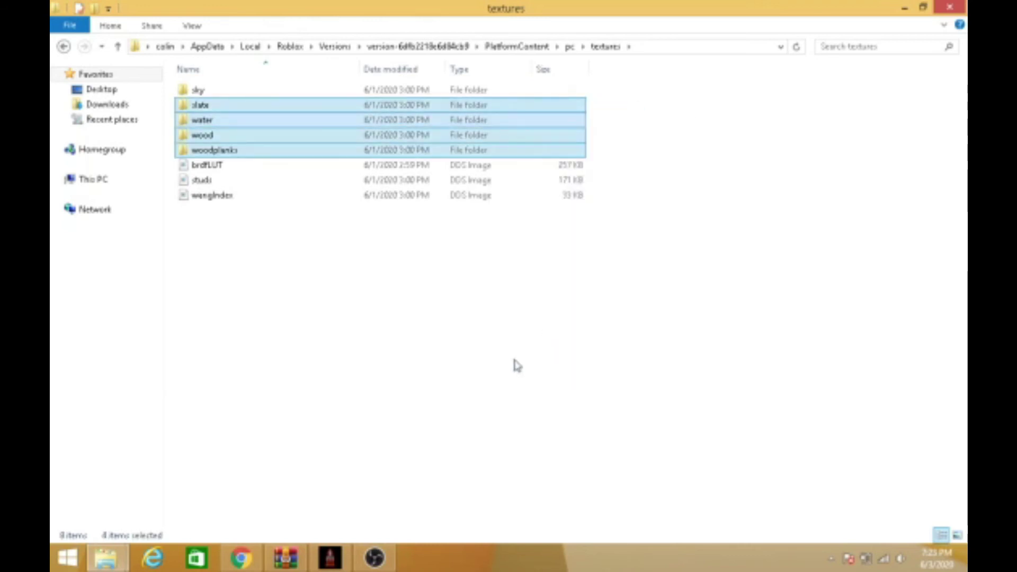
Minimize the folder window and permanently empty the Recycle Bin.
{"action": "left_click", "coordinate": [905, 8]}
{"action": "right_click", "coordinate": [112, 14]}
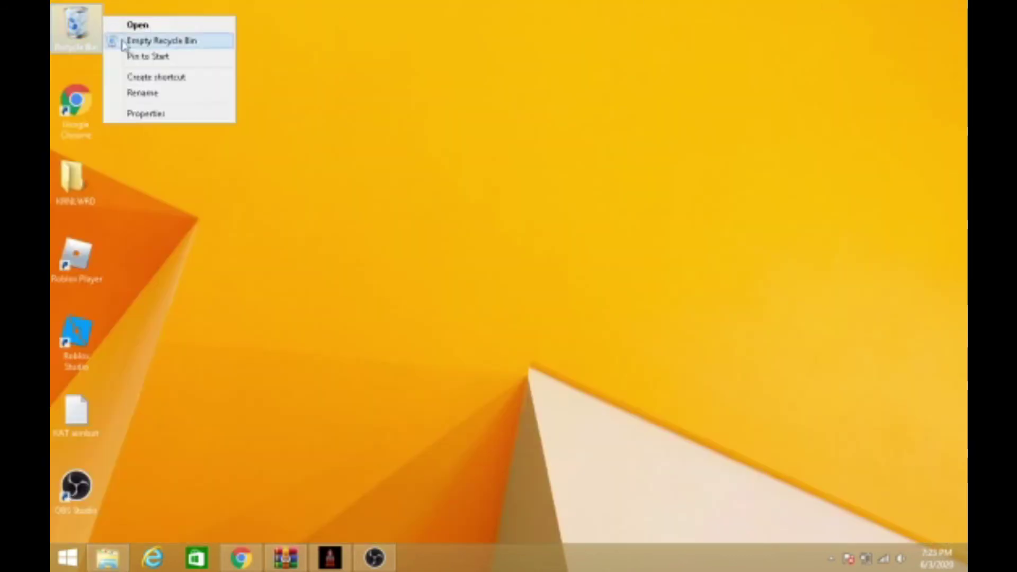
{"action": "left_click", "coordinate": [146, 40]}
{"action": "left_click", "coordinate": [574, 290]}
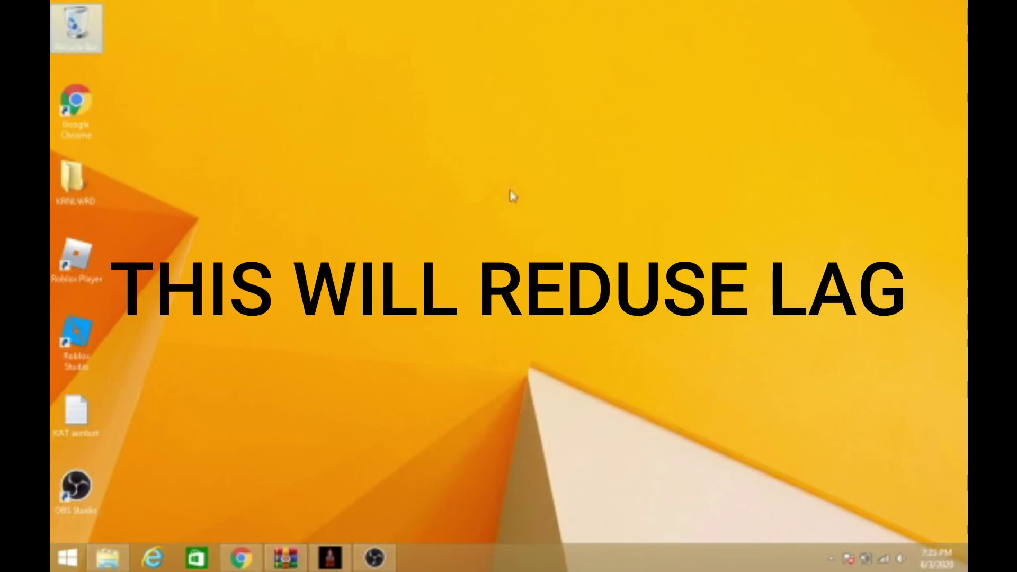
Switch to Chrome, launch Doomspire Brickbattle from its Roblox page, minimize the browser and maximize the game window.
{"action": "left_click", "coordinate": [241, 557]}
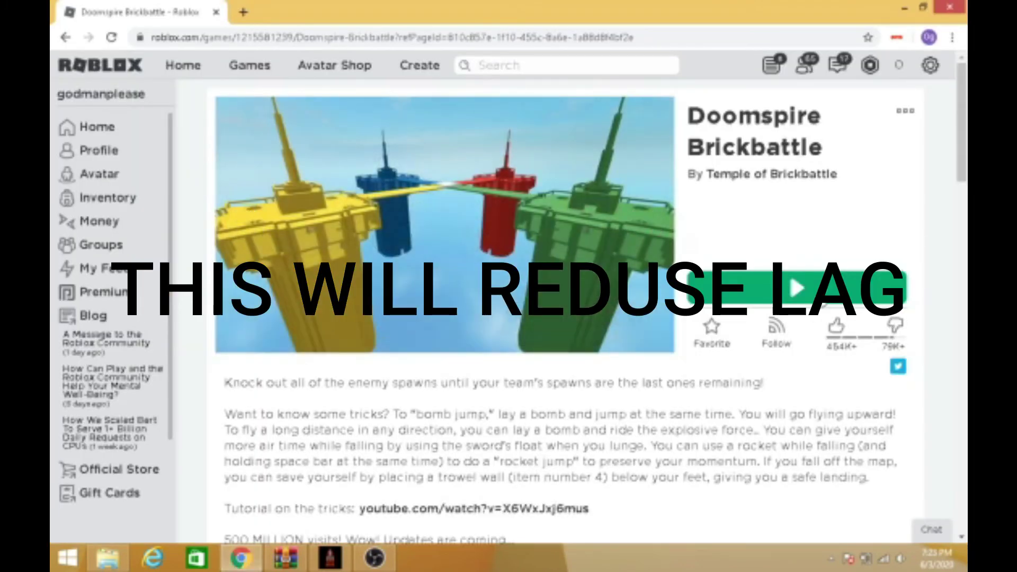
{"action": "left_click", "coordinate": [788, 271]}
{"action": "left_click", "coordinate": [545, 136]}
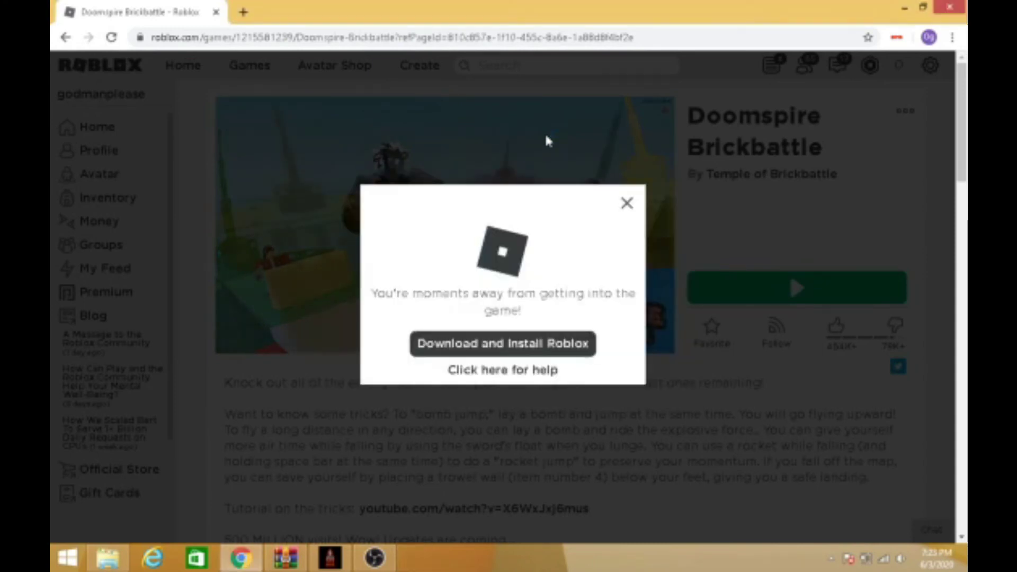
{"action": "left_click", "coordinate": [790, 274]}
{"action": "left_click", "coordinate": [904, 8]}
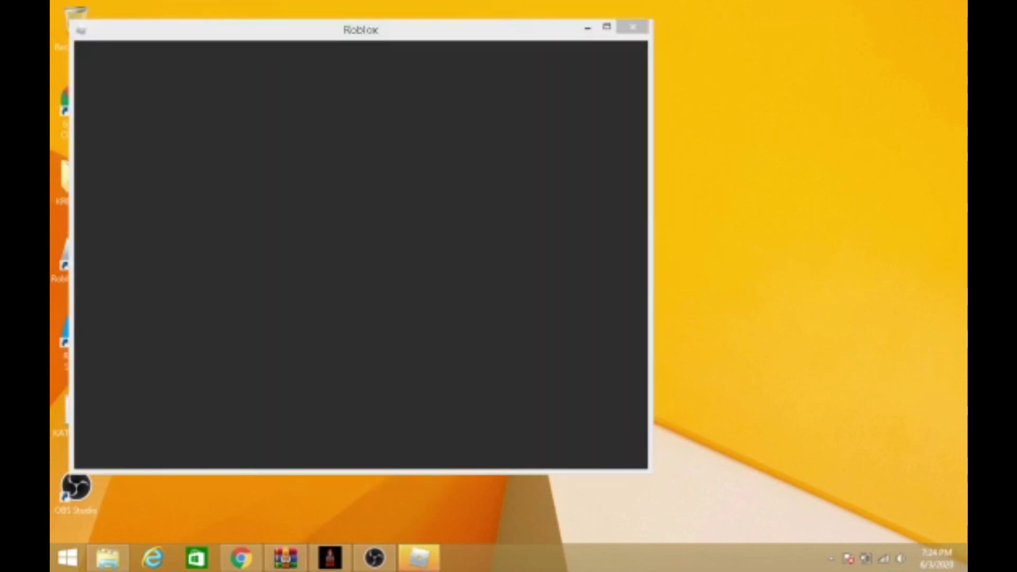
{"action": "double_click", "coordinate": [446, 28]}
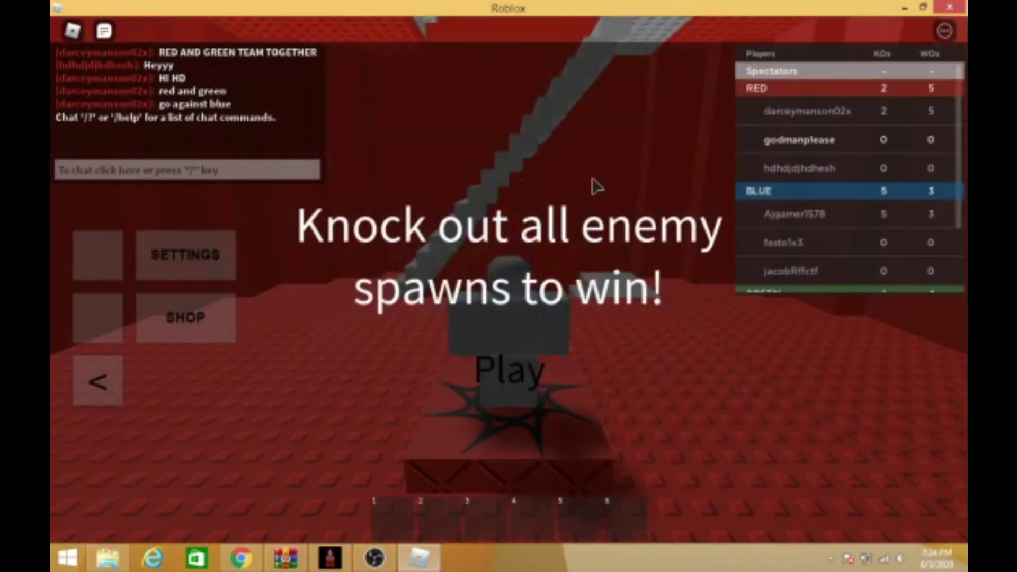
Start playing the round and test the game by walking the character around and zooming the camera in and out.
{"action": "left_click", "coordinate": [540, 363]}
{"action": "key", "text": "w"}
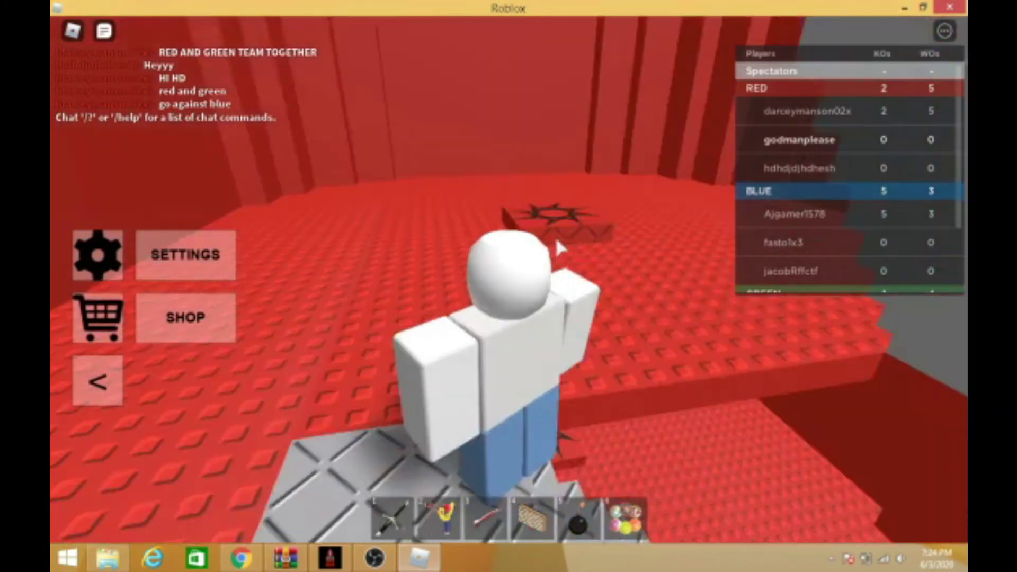
{"action": "key", "text": "a"}
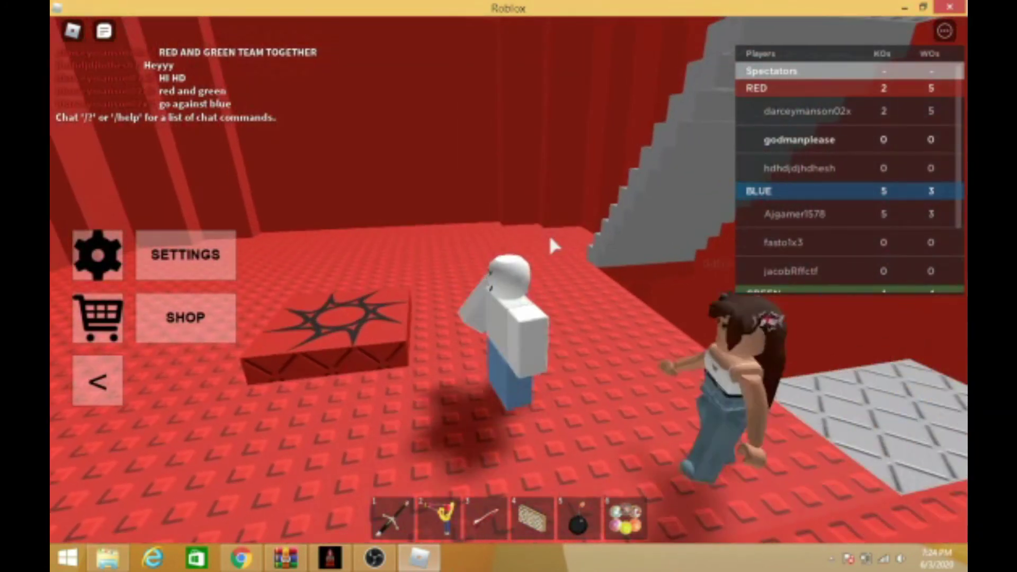
{"action": "scroll", "coordinate": [535, 227], "scroll_direction": "up", "scroll_amount": 5}
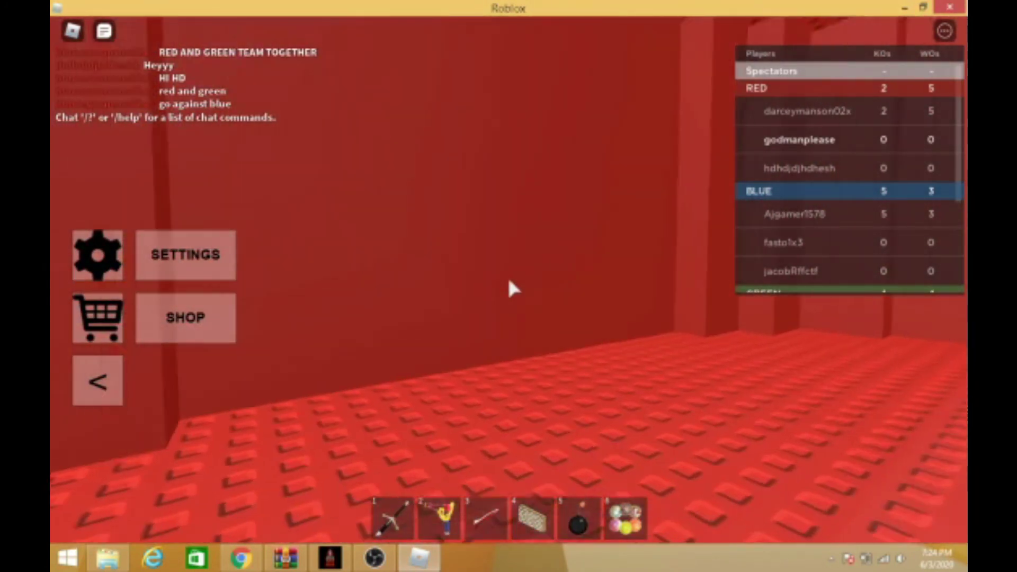
{"action": "scroll", "coordinate": [508, 275], "scroll_direction": "down", "scroll_amount": 5}
{"action": "key", "text": "s"}
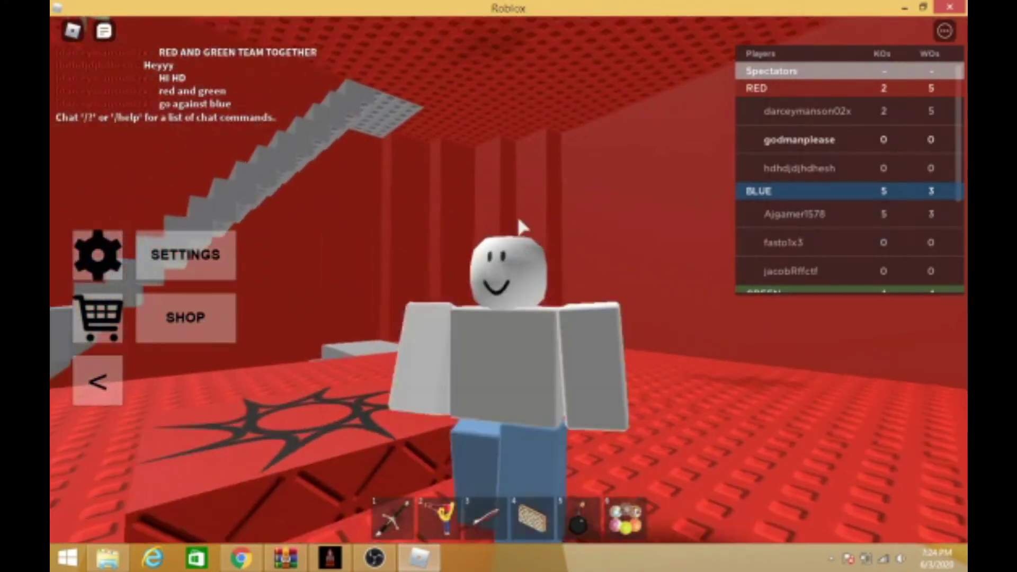